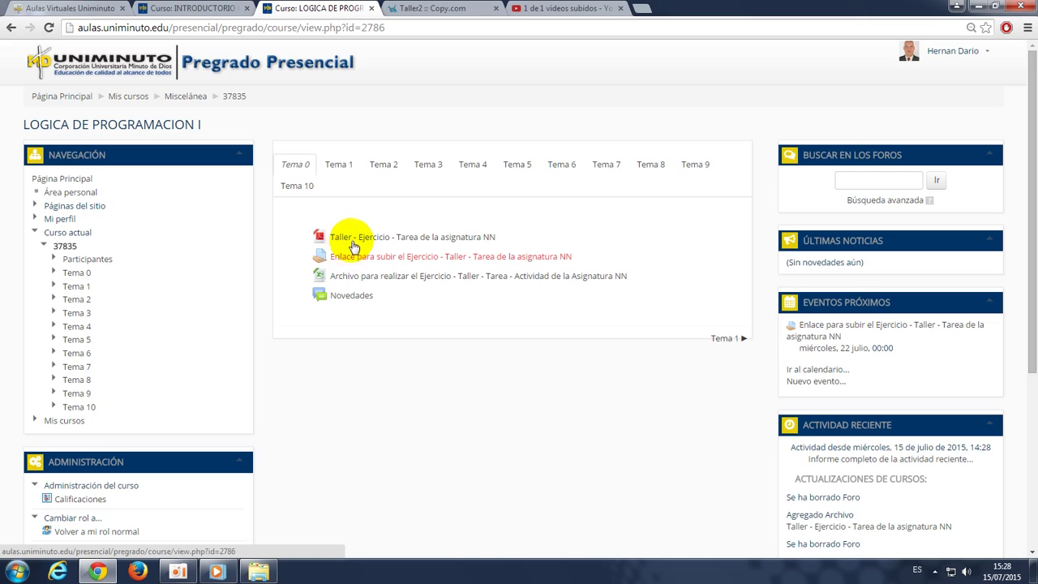
Switch to the file explorer and open the Solucion del trabajo workbook from the Documentos library.
click(265, 576)
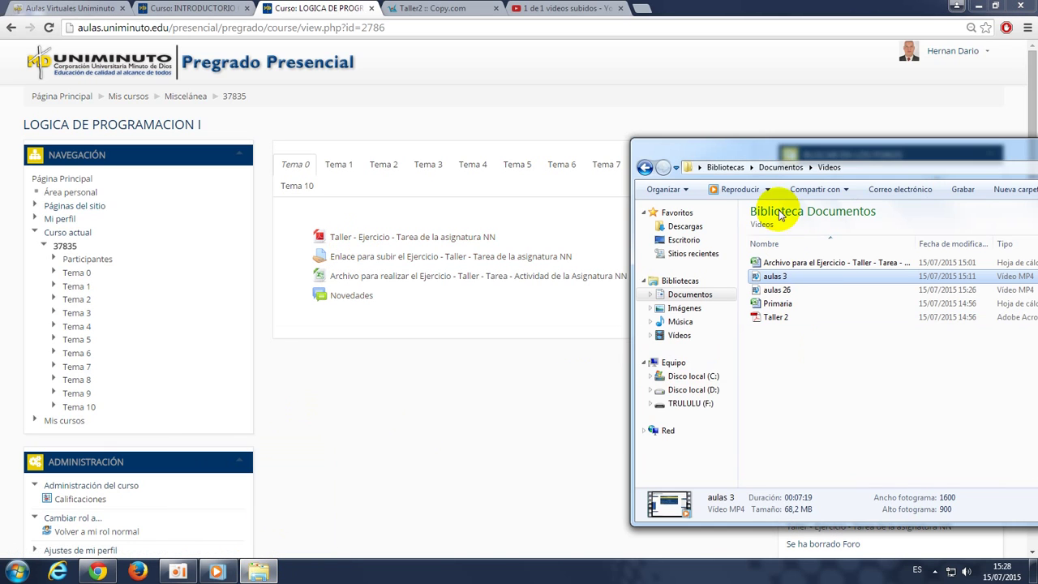
double_click(757, 153)
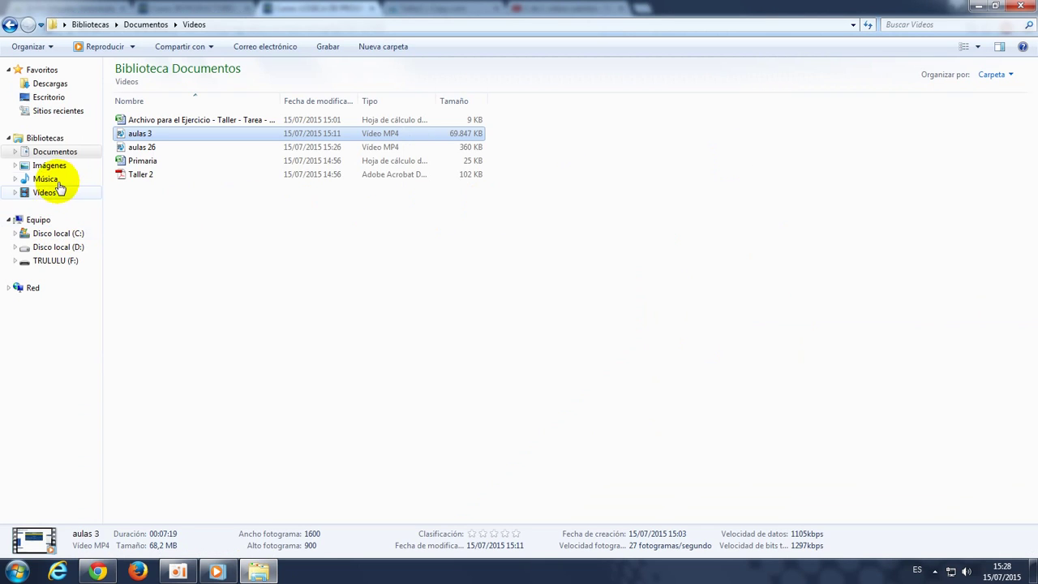
click(60, 152)
double_click(148, 325)
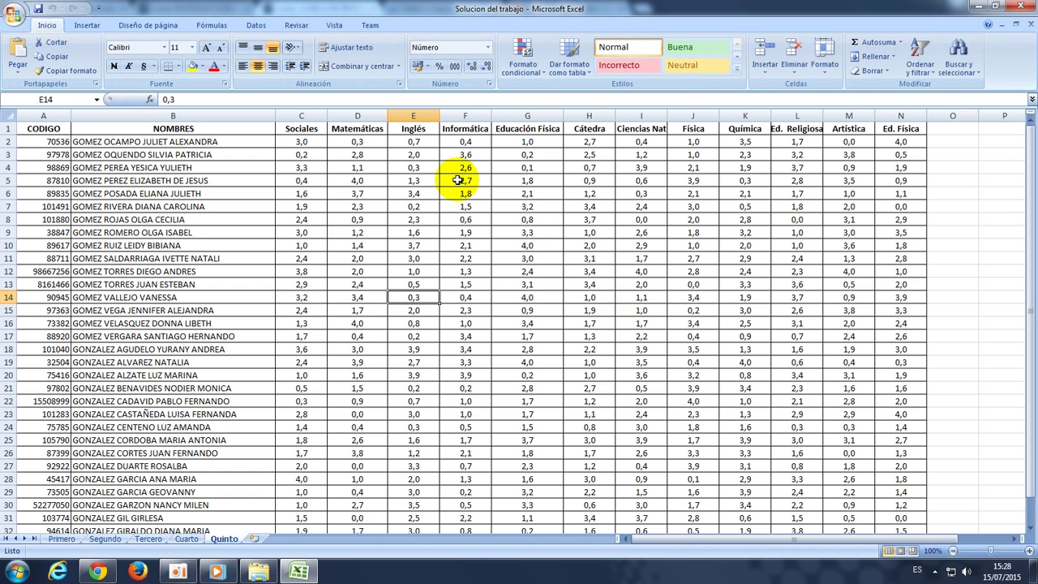
Format the student grades data on the Quinto sheet as a table with the blue style in the first Medio row.
click(445, 195)
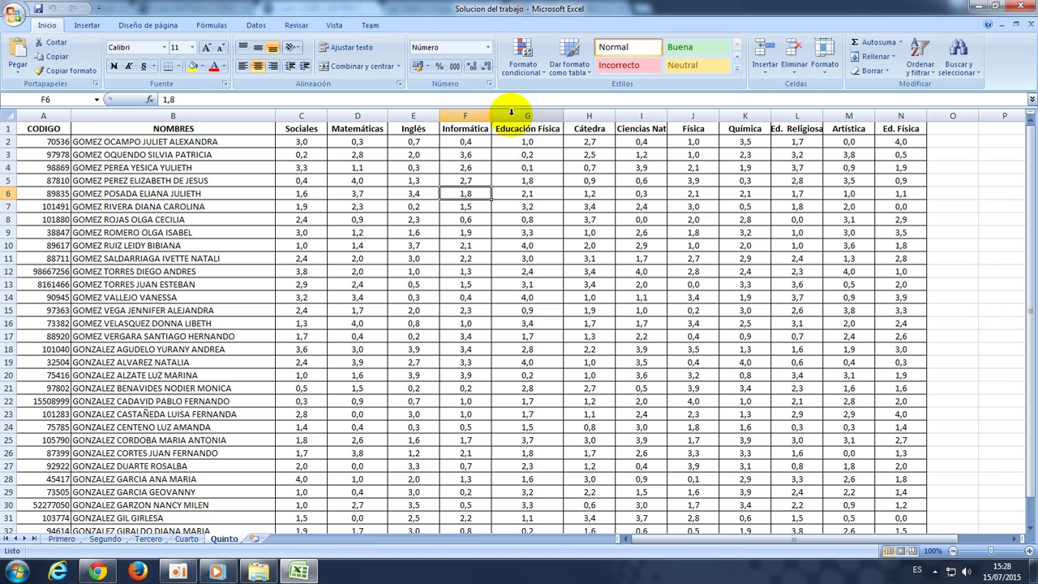
click(587, 72)
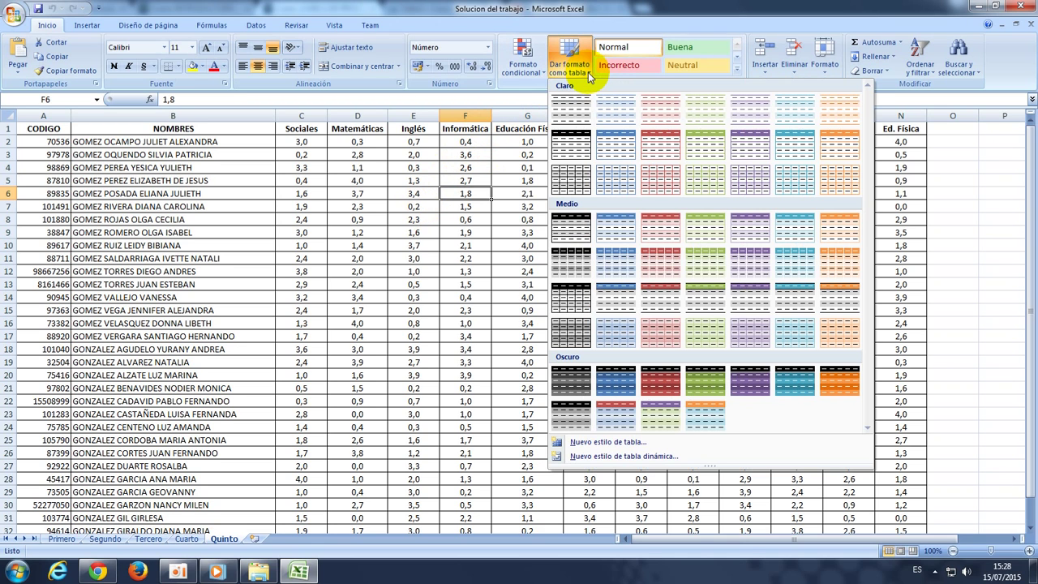
click(616, 229)
click(311, 353)
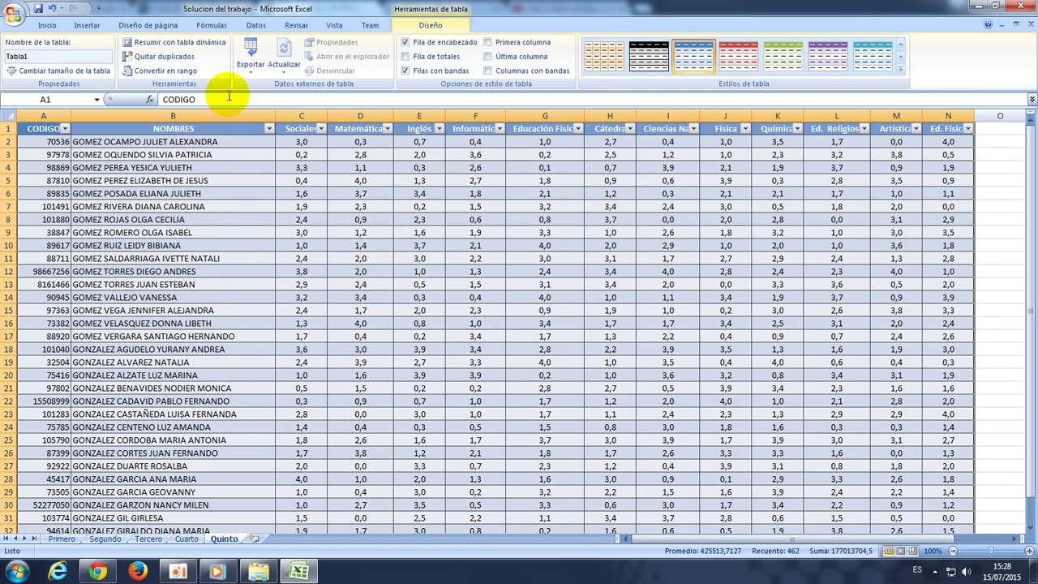
Convert the grades table to a normal range, then save and close the workbook.
click(154, 71)
click(492, 315)
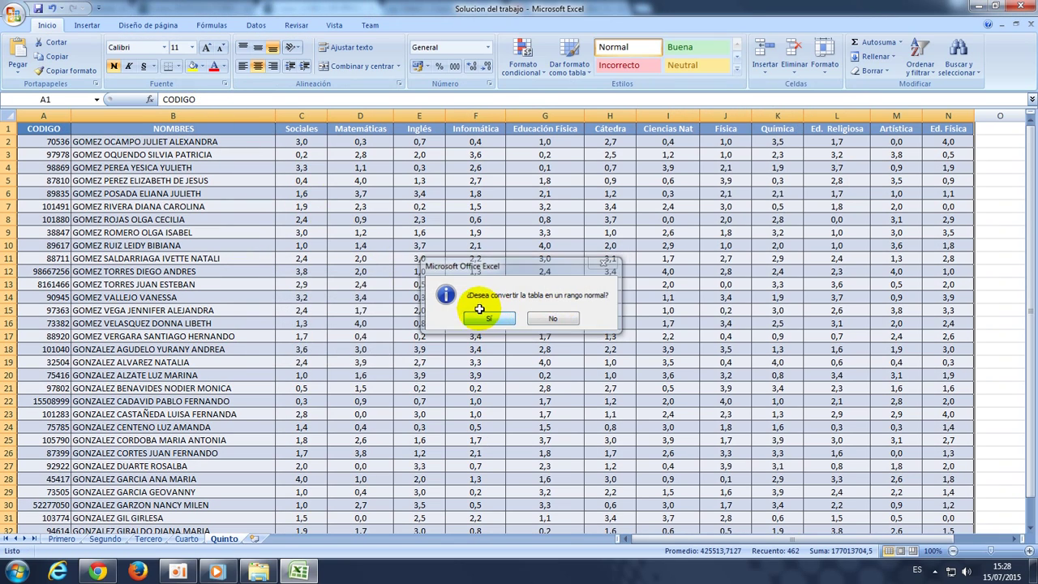
click(398, 194)
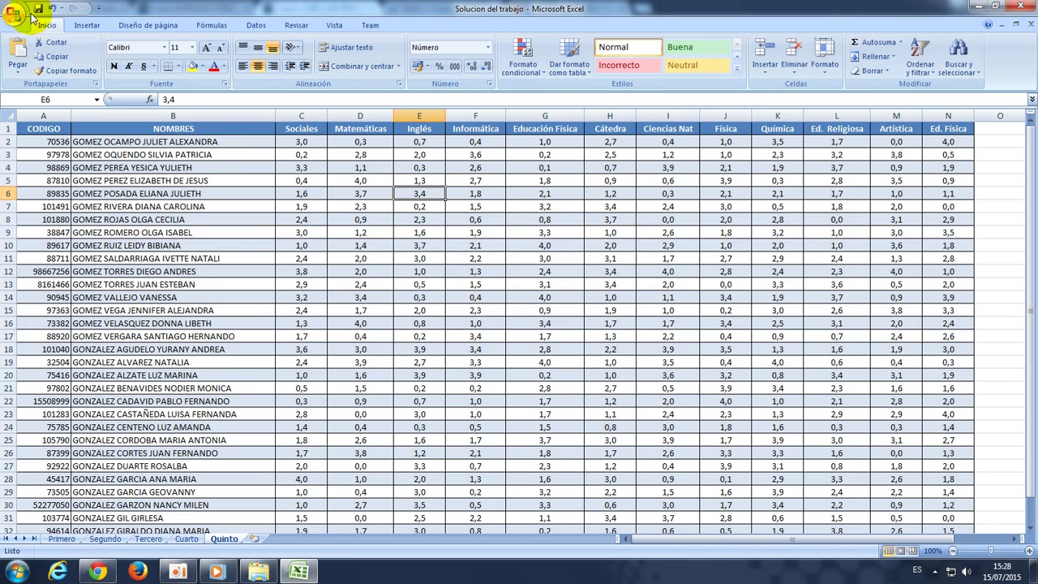
click(1021, 5)
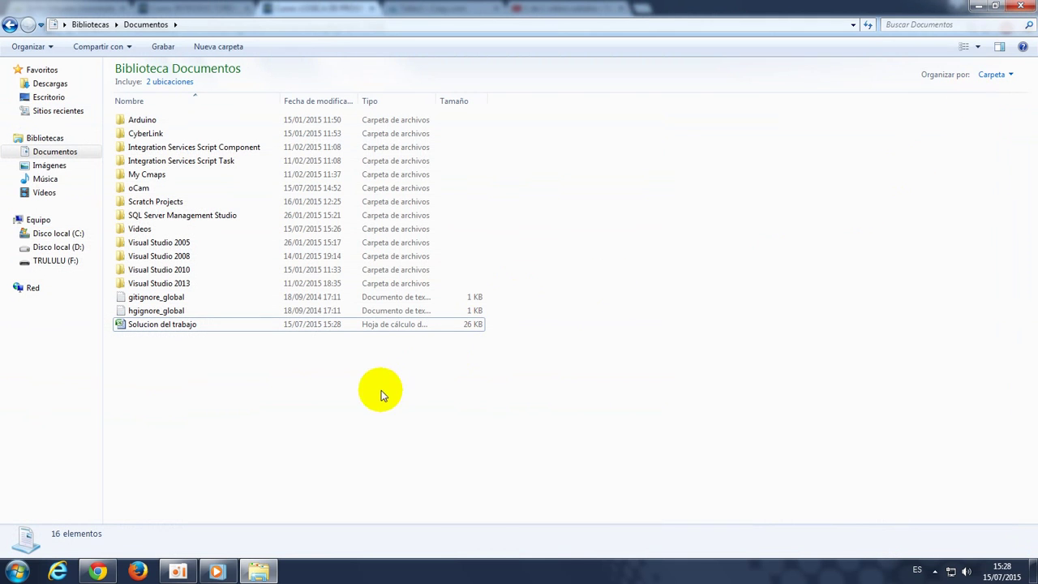
Switch to the browser, edit the submission for the Tema 0 Enlace para subir assignment, and delete its Solucion del trabajo.xlsx file.
click(97, 572)
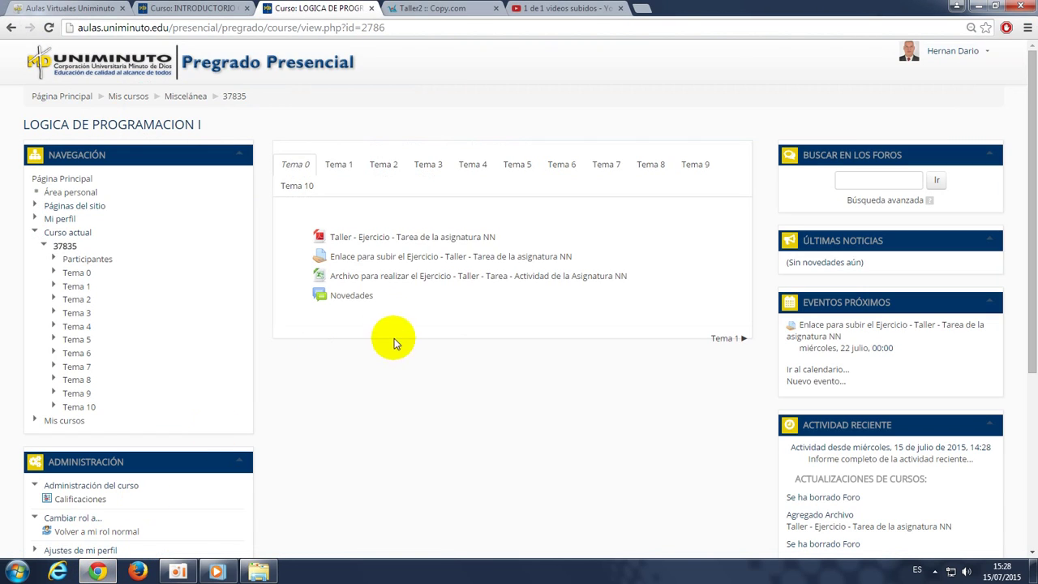
click(365, 258)
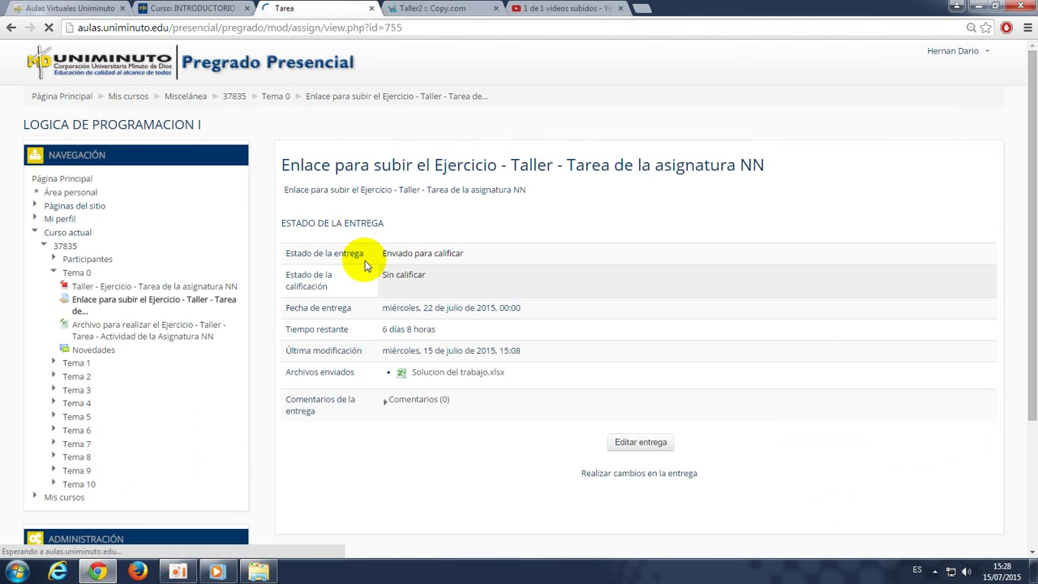
click(640, 449)
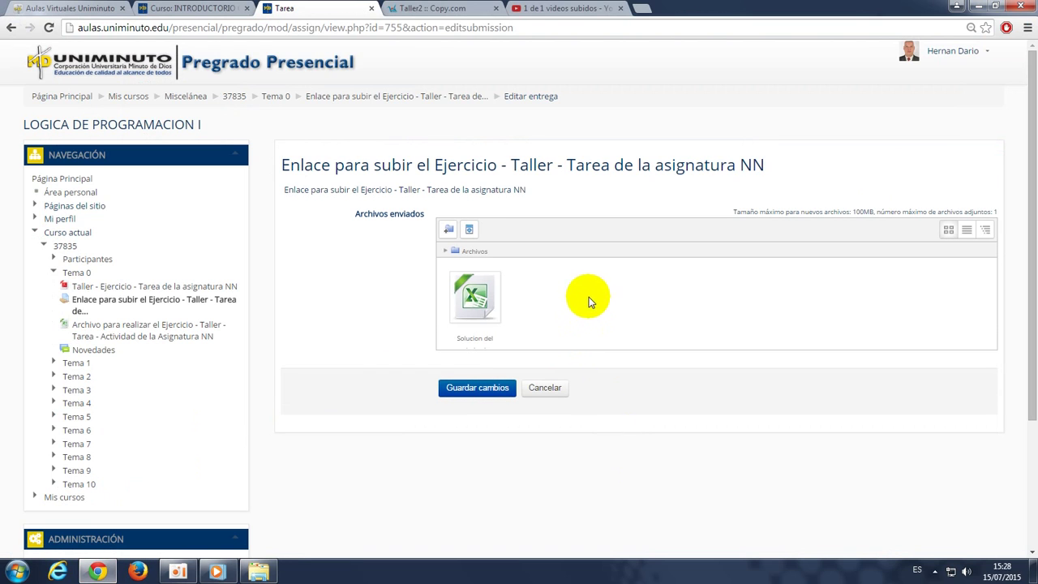
click(475, 296)
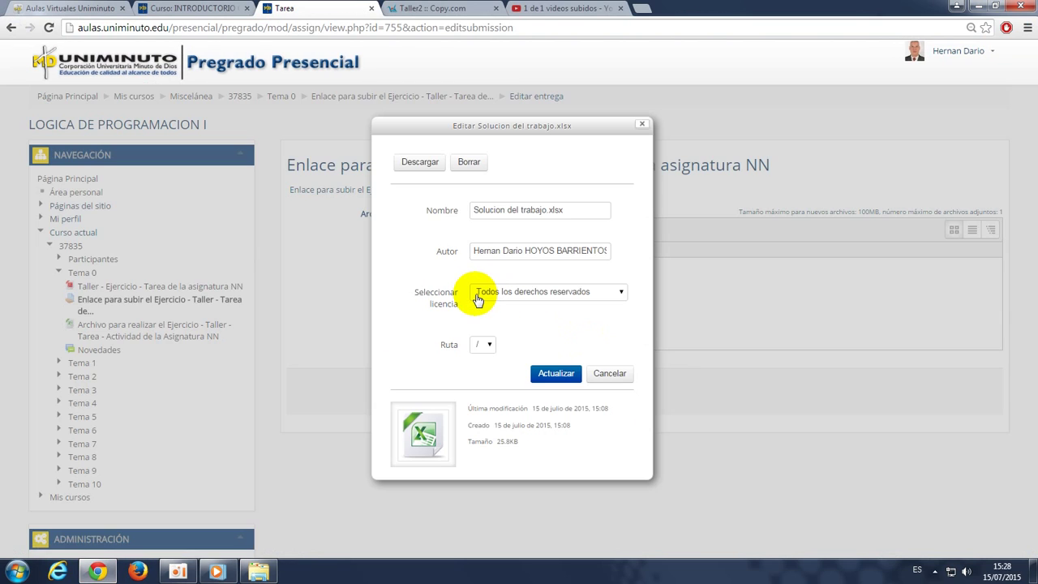
click(467, 164)
click(482, 322)
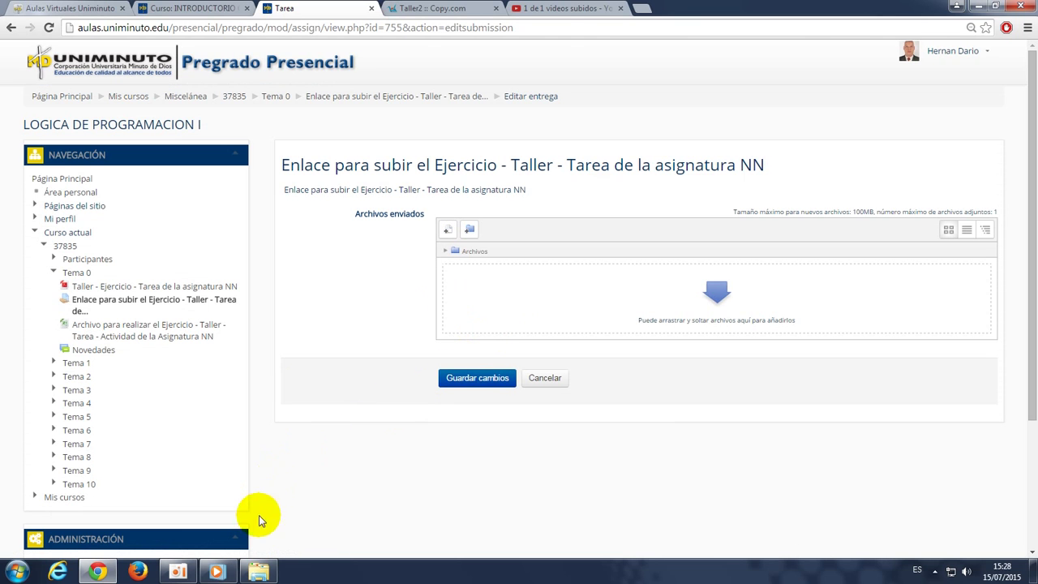
Add the updated Solucion del trabajo workbook from the Documentos library to the submission and save the changes.
click(259, 572)
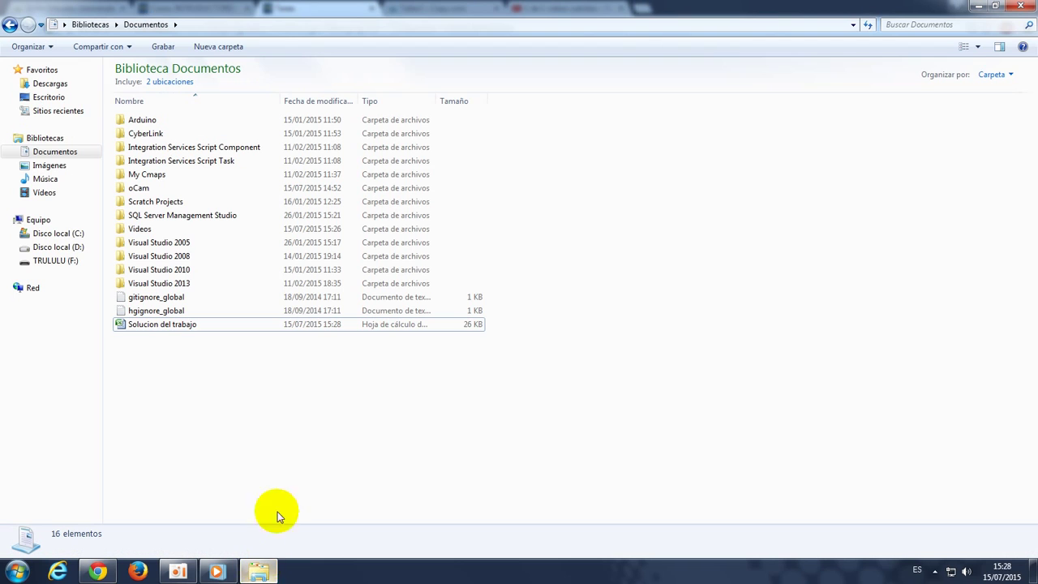
click(995, 6)
drag(754, 150, 842, 120)
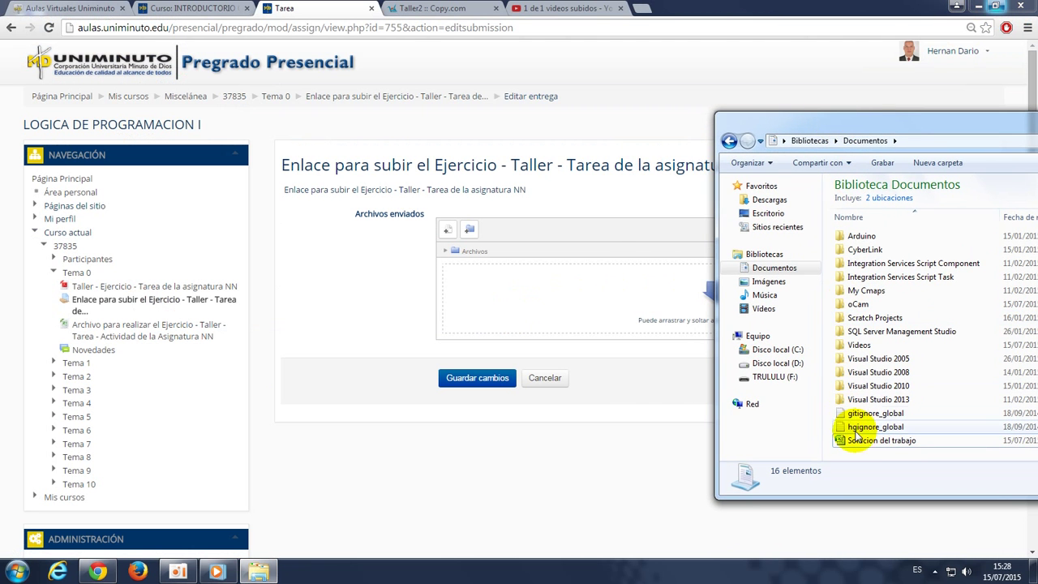
drag(876, 442, 587, 308)
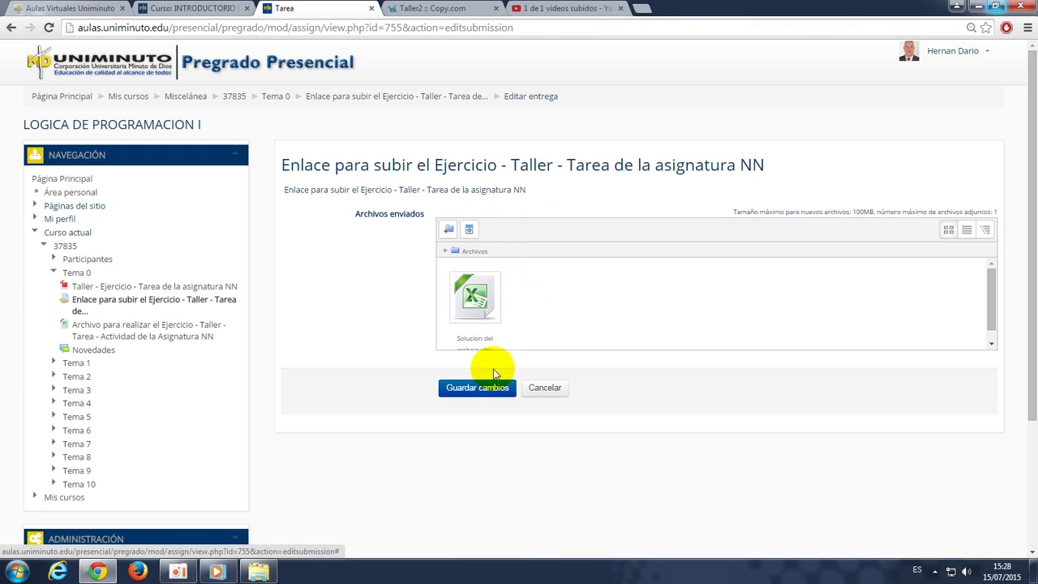
click(480, 393)
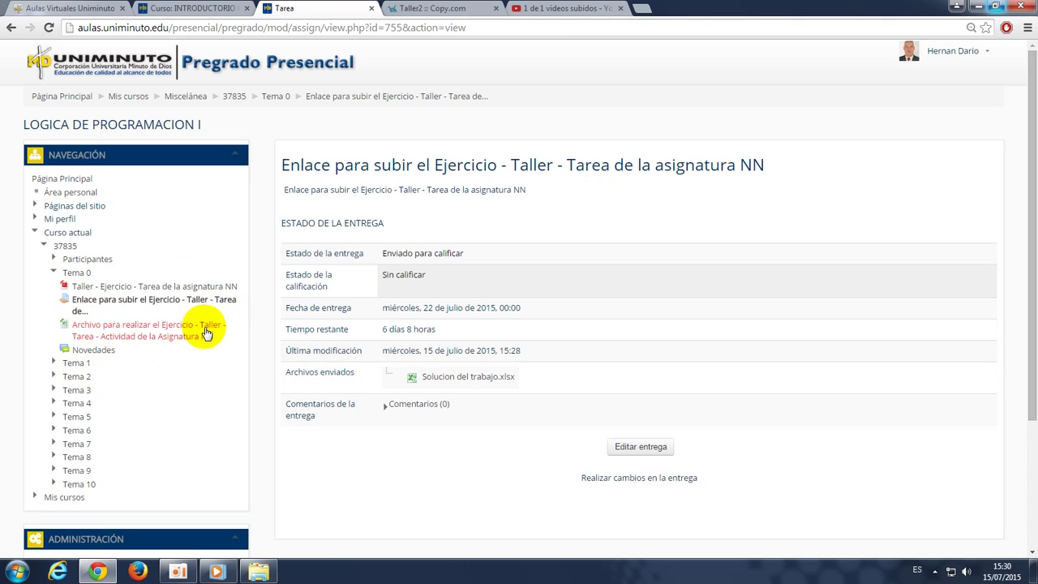
Switch from the student role back to the normal role in the course.
scroll(93, 302, down, 2)
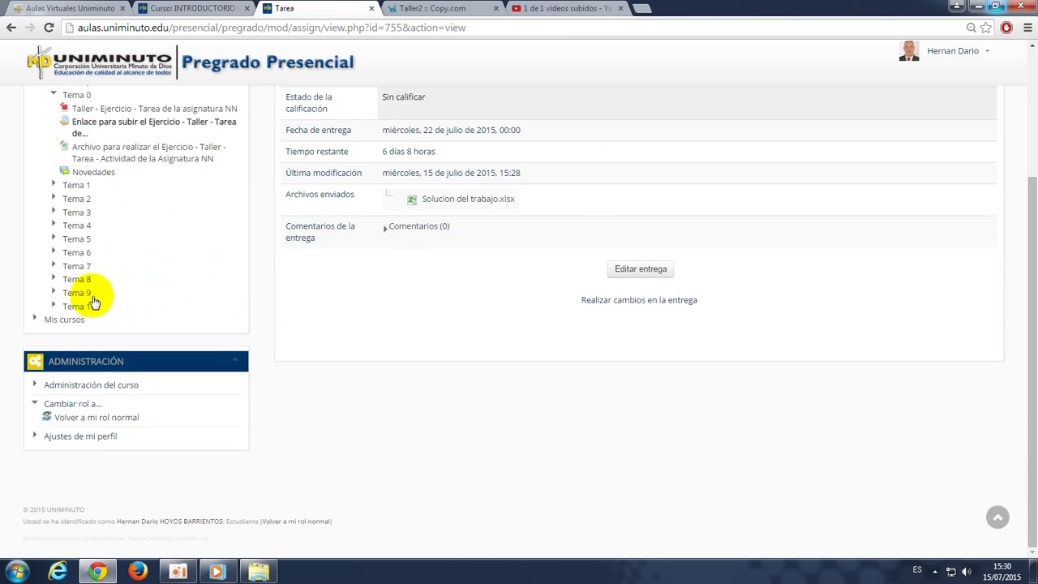
scroll(94, 302, up, 1)
click(93, 482)
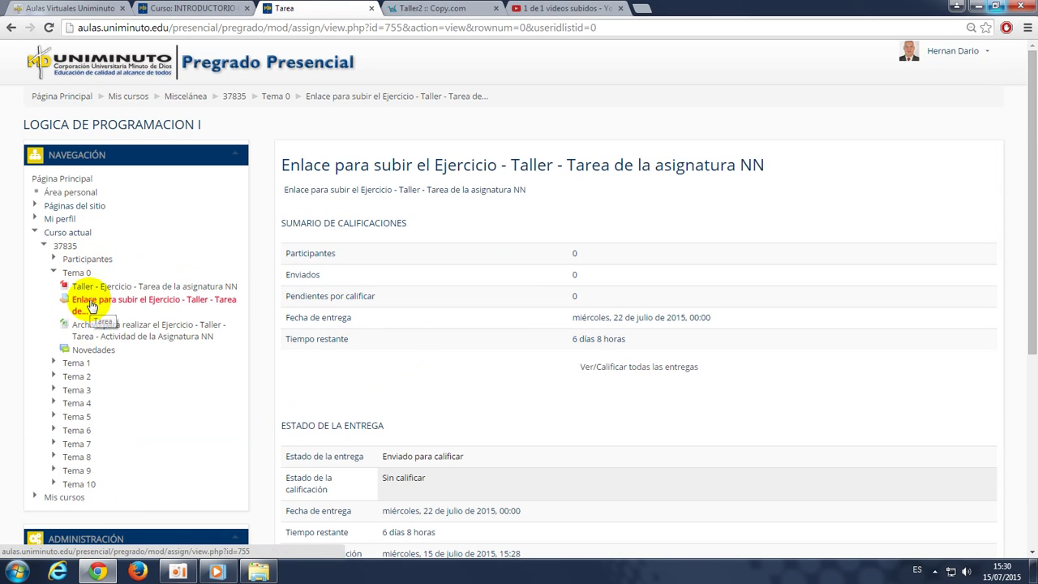
Reopen the first LOGICA DE PROGRAMACION I course from the personal area and turn on editing.
click(77, 259)
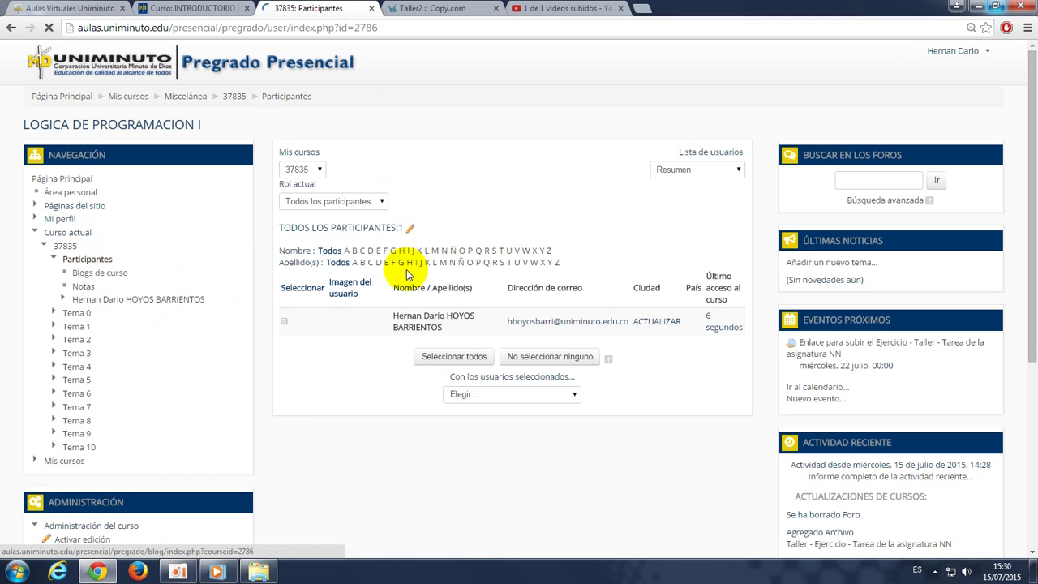
click(64, 196)
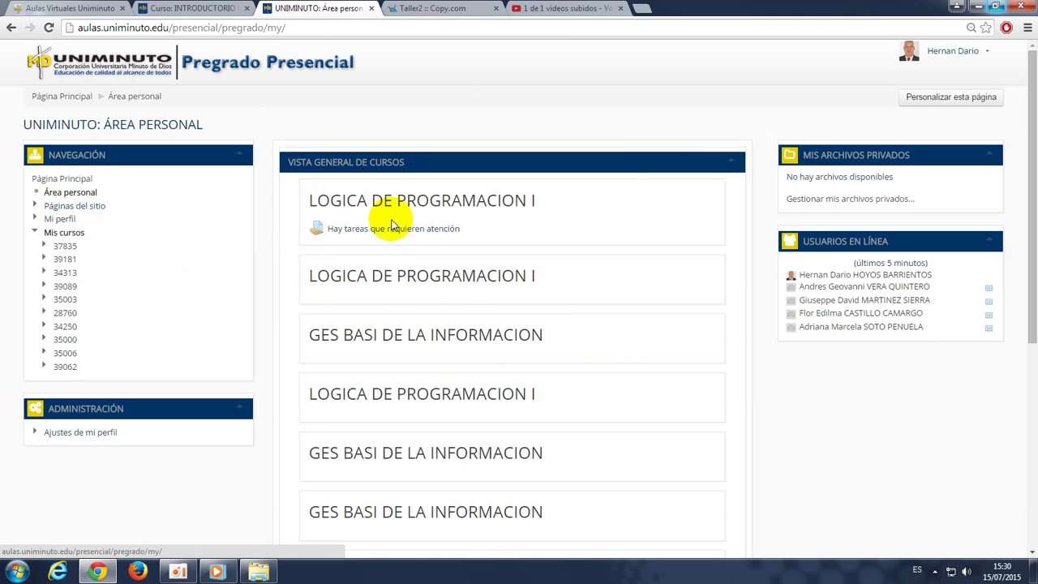
click(390, 202)
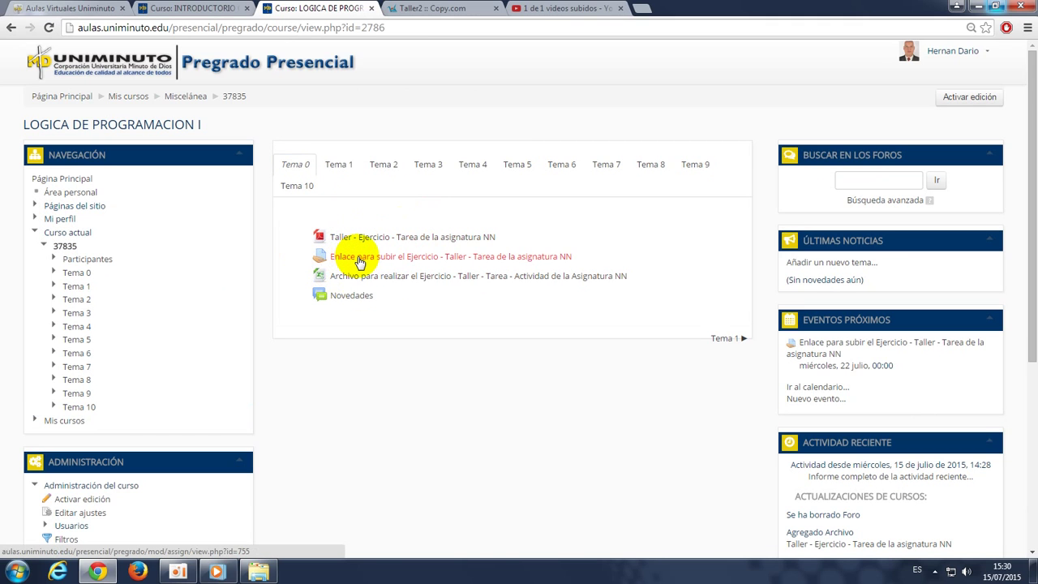
click(957, 99)
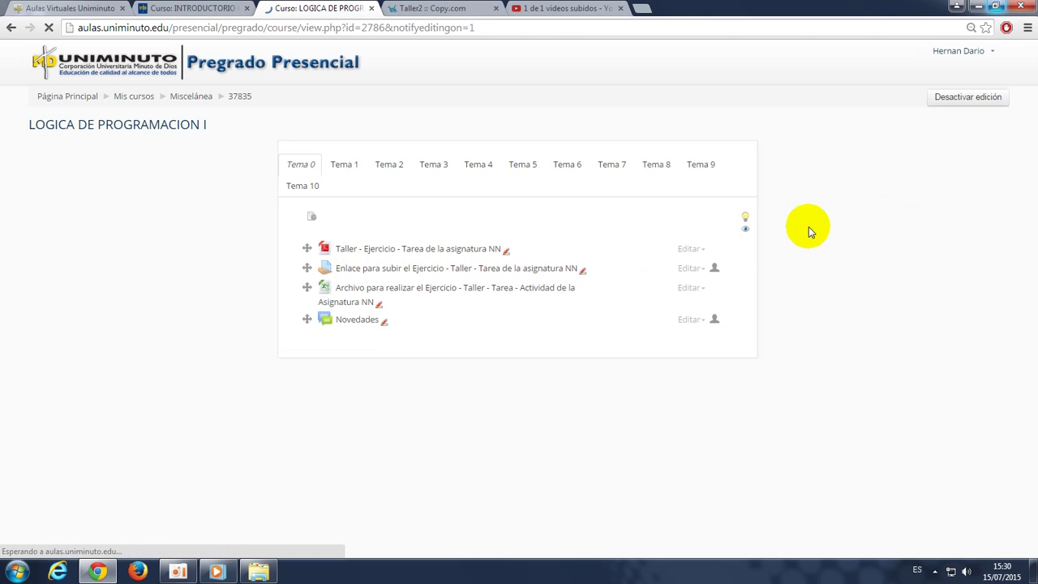
Open the settings of the Enlace para subir el Ejercicio assignment and enable its Fecha límite.
click(696, 269)
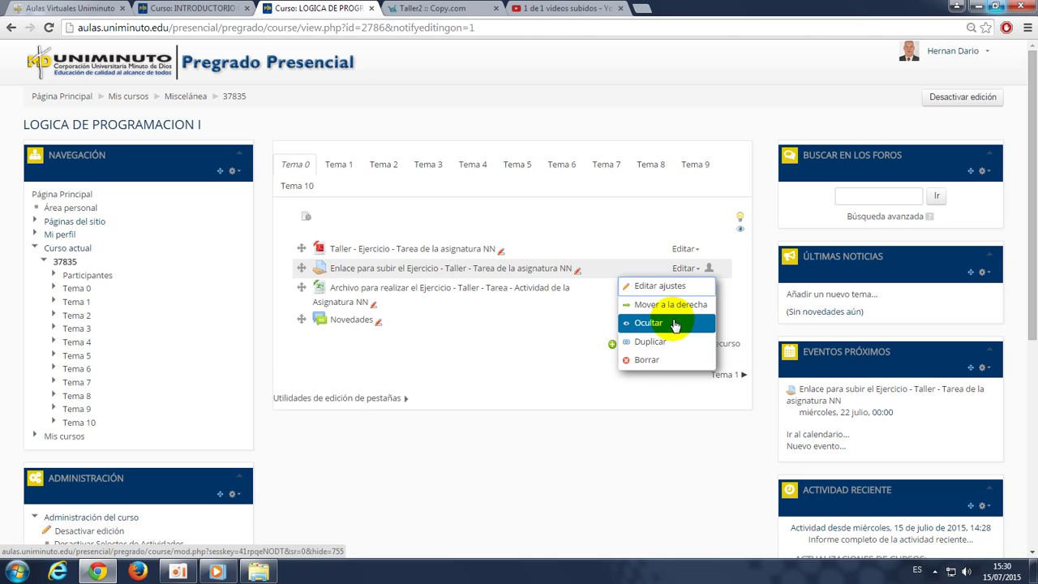
click(662, 288)
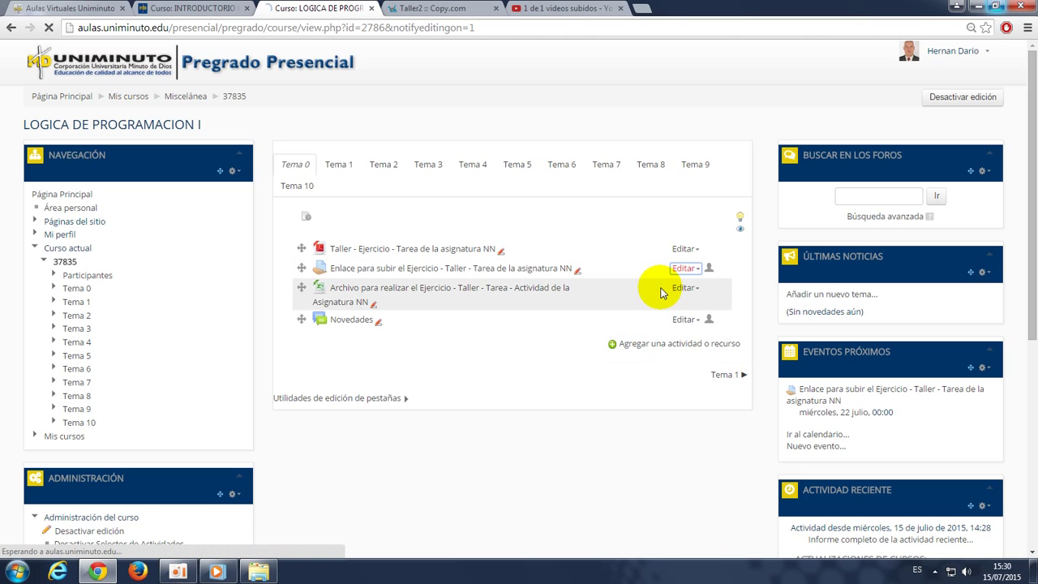
scroll(563, 354, down, 5)
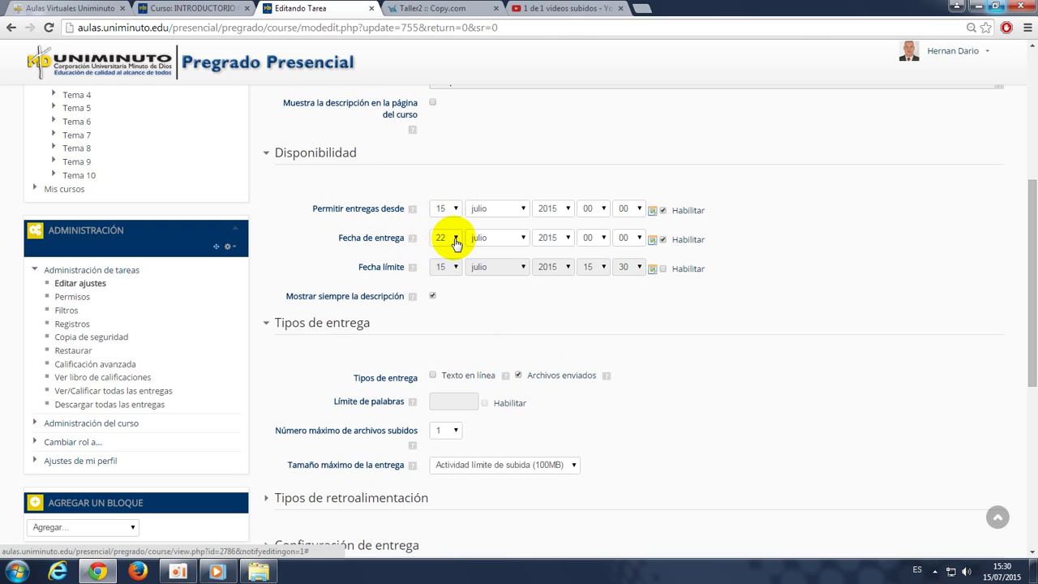
click(662, 269)
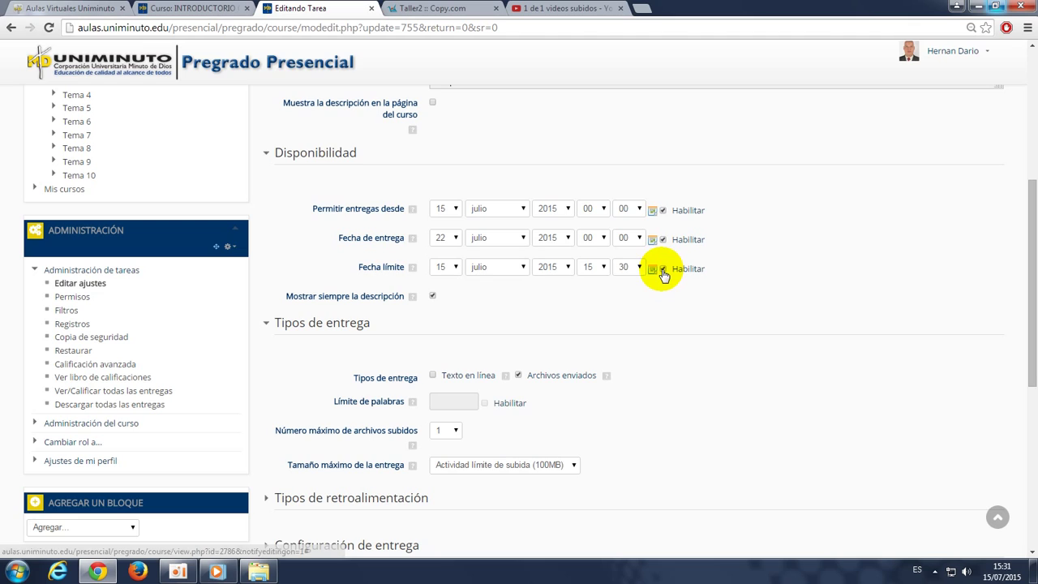
Set the assignment's Fecha de entrega to day 15 at 15:35.
click(456, 239)
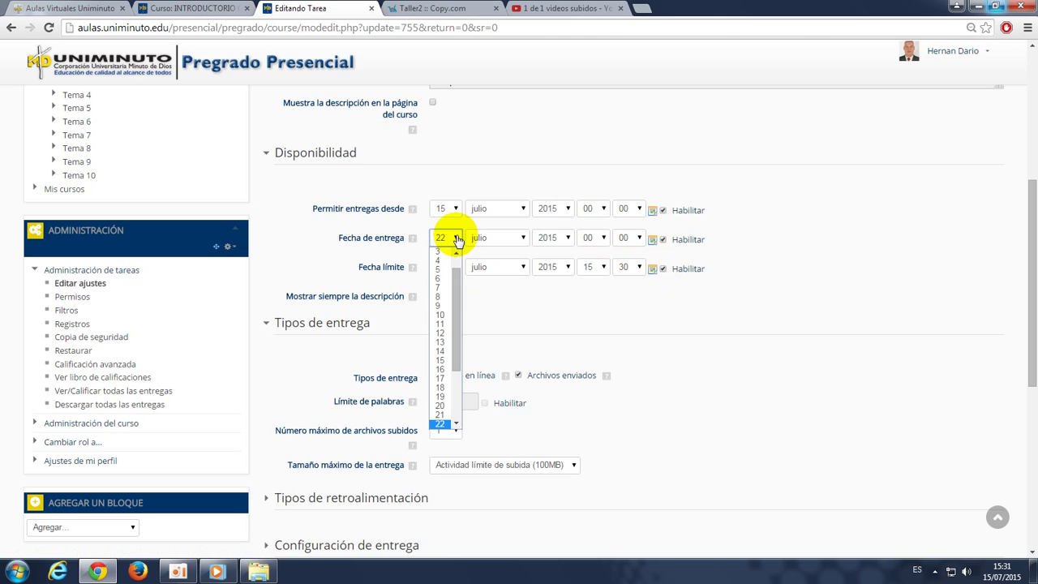
click(442, 361)
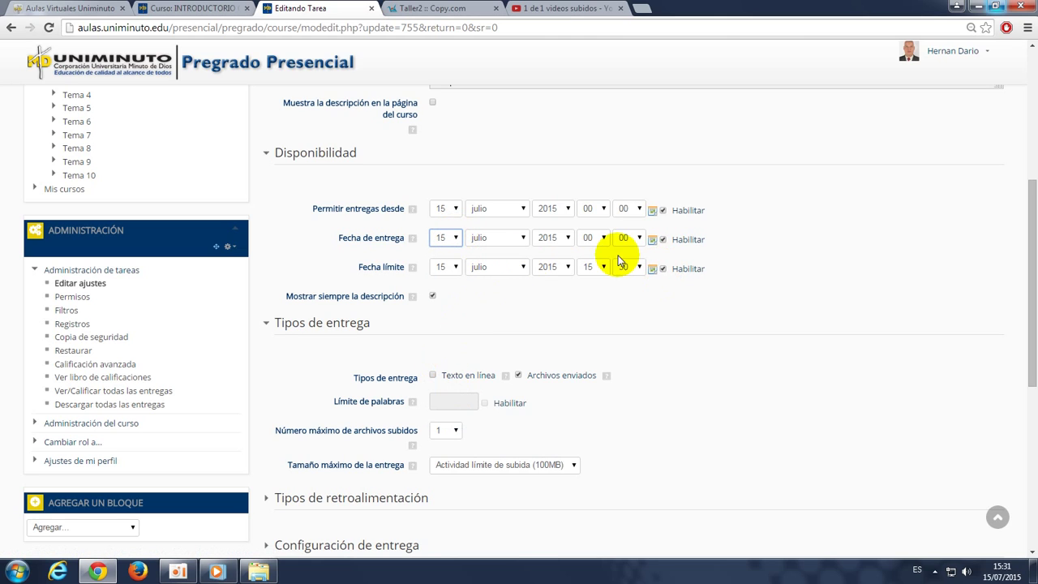
click(605, 241)
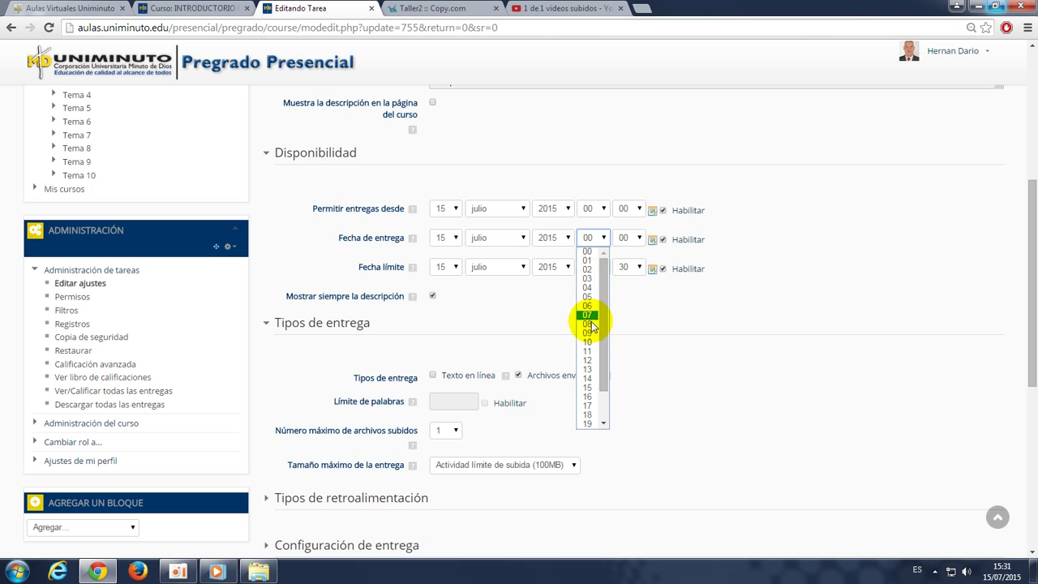
click(589, 389)
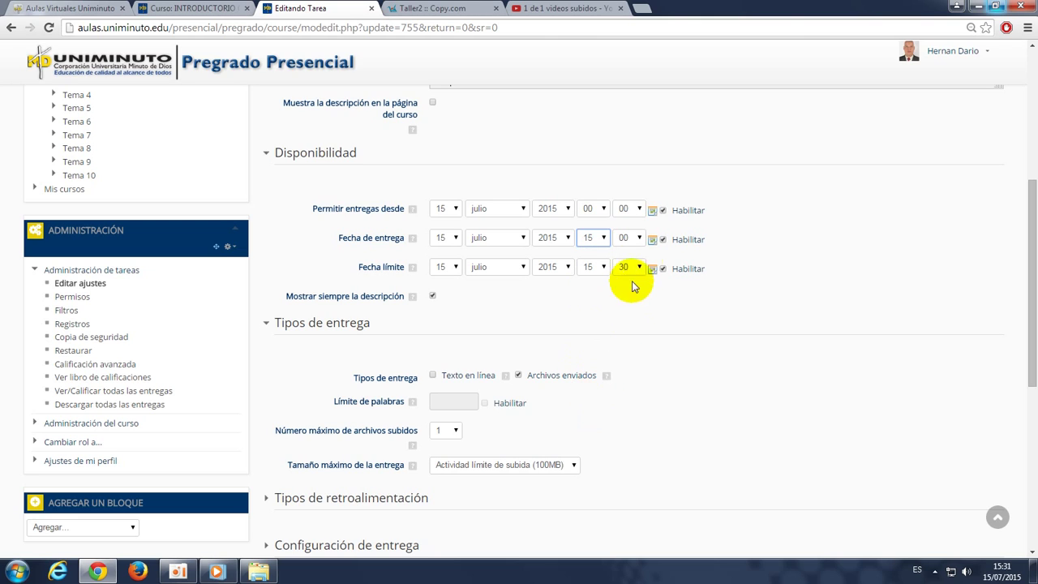
click(644, 240)
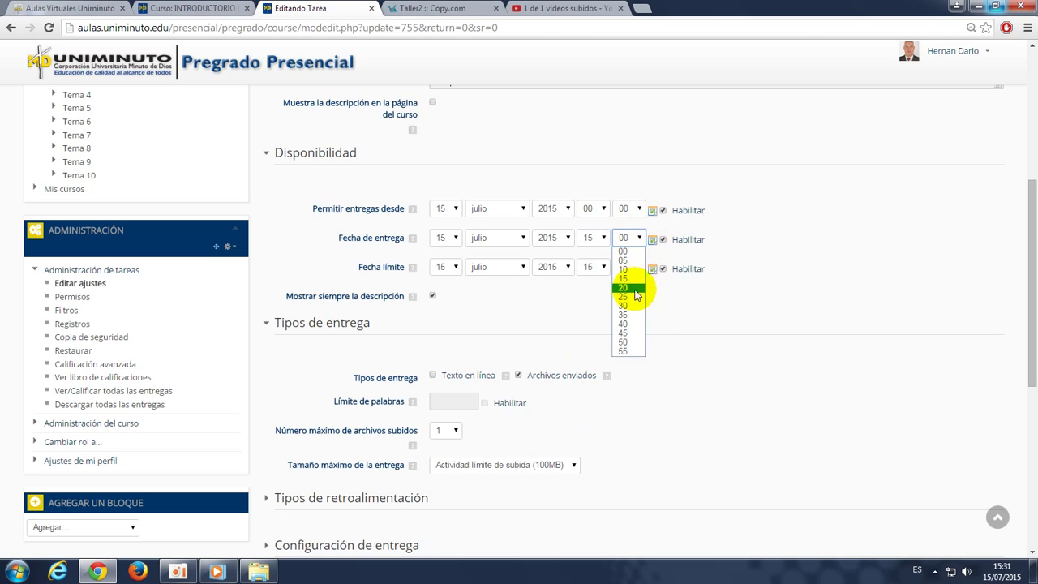
click(632, 316)
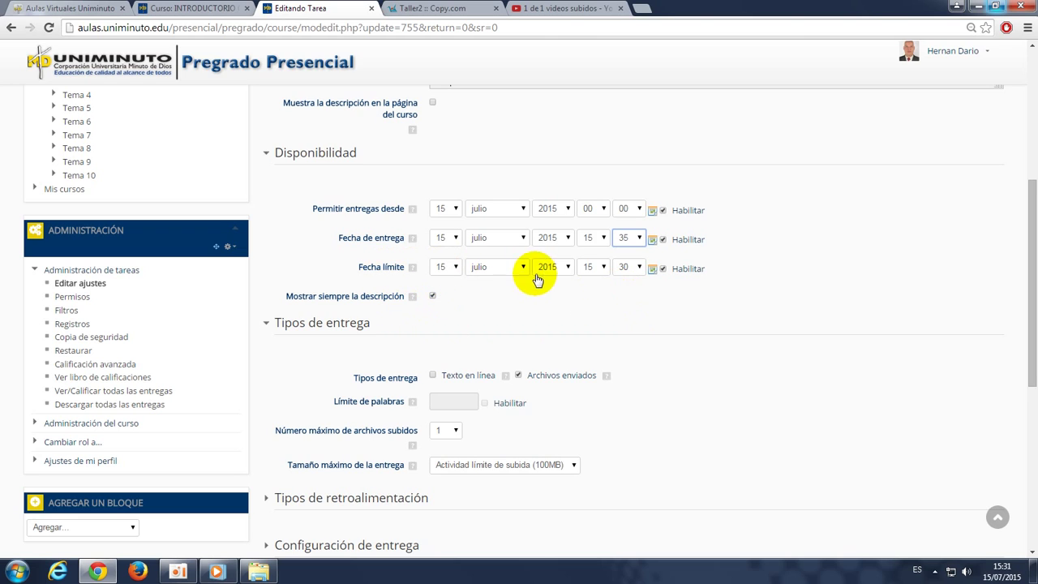
Set the minutes of the assignment's Fecha límite to 35, save the changes and return to the course.
click(639, 270)
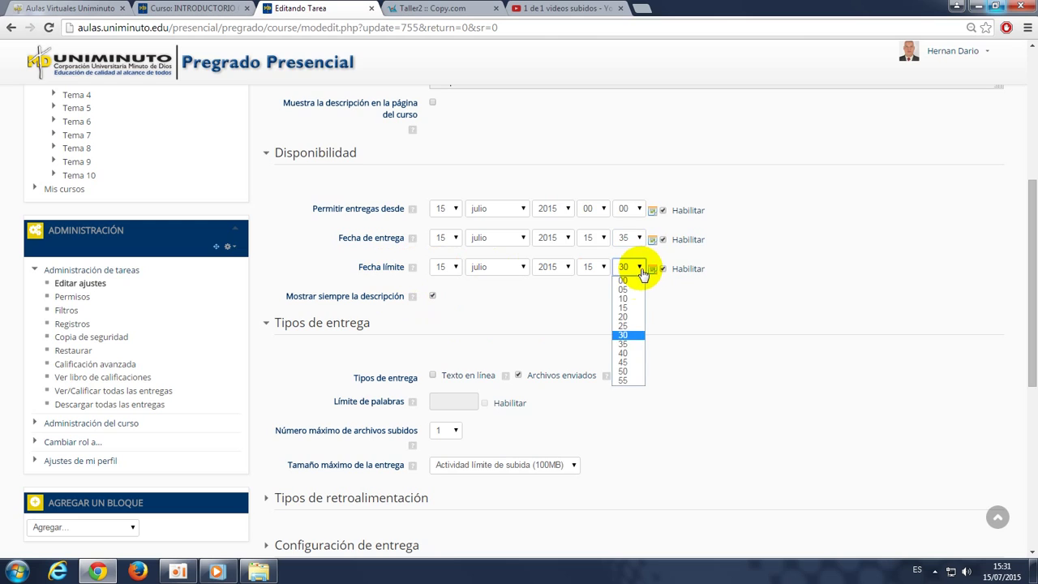
click(630, 344)
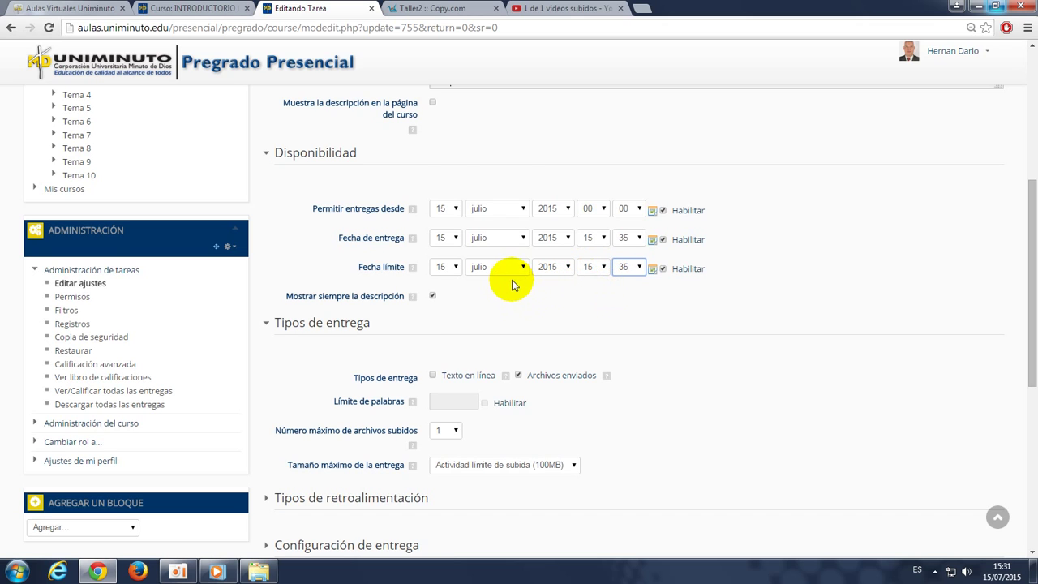
scroll(511, 285, down, 2)
scroll(514, 292, down, 5)
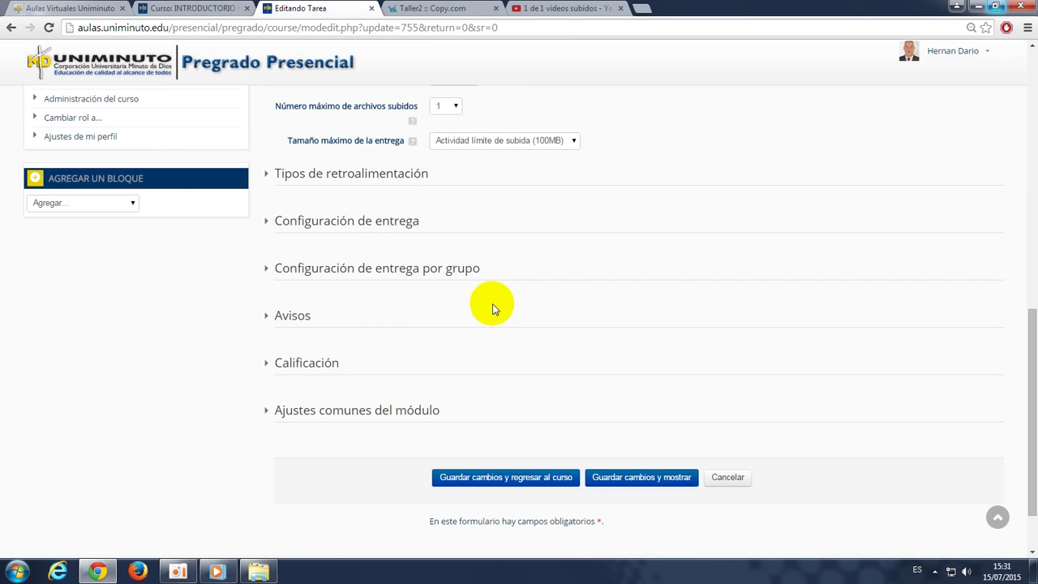
click(481, 403)
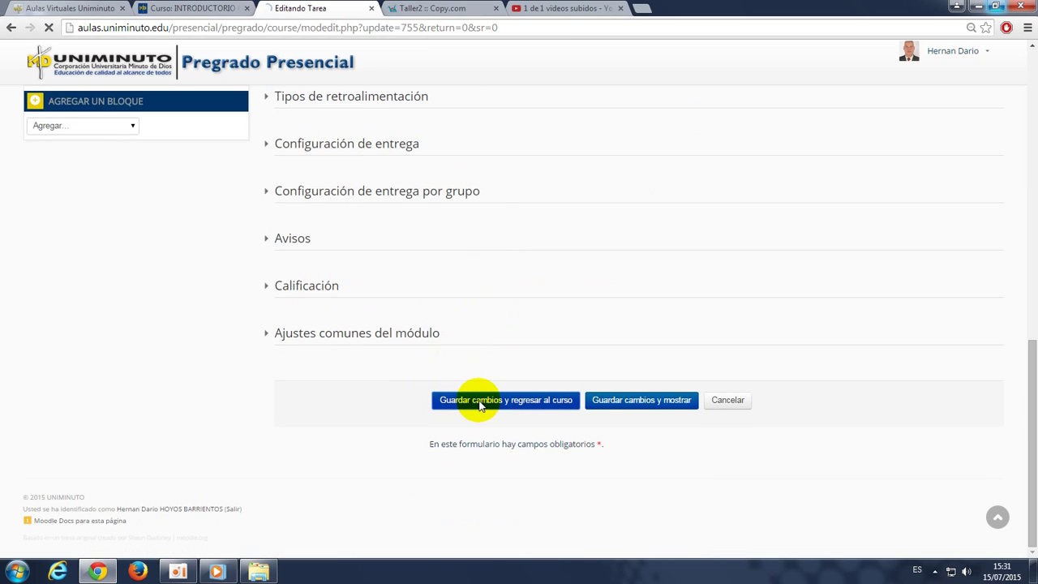
scroll(262, 313, down, 5)
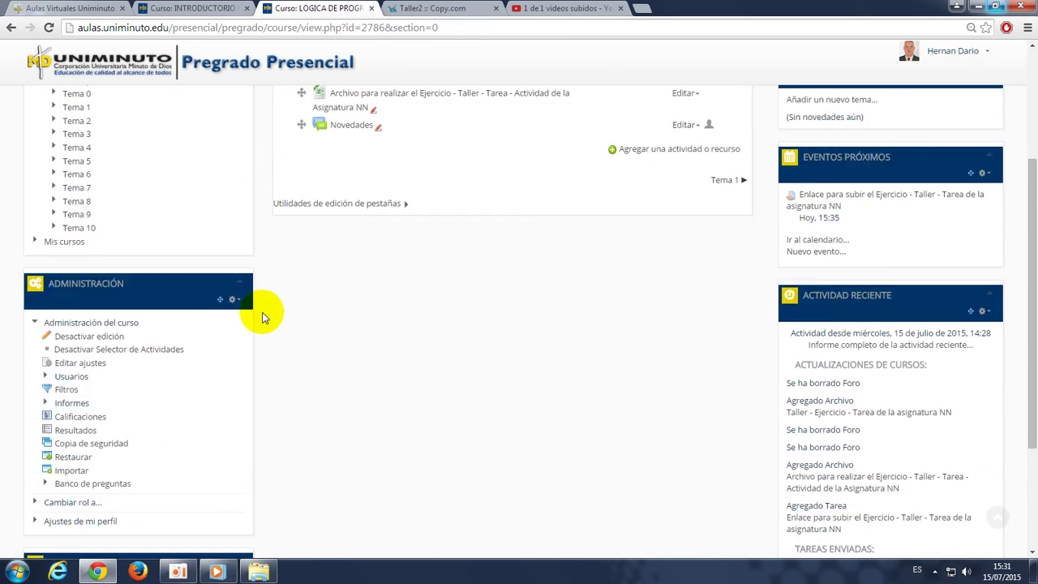
scroll(294, 313, up, 5)
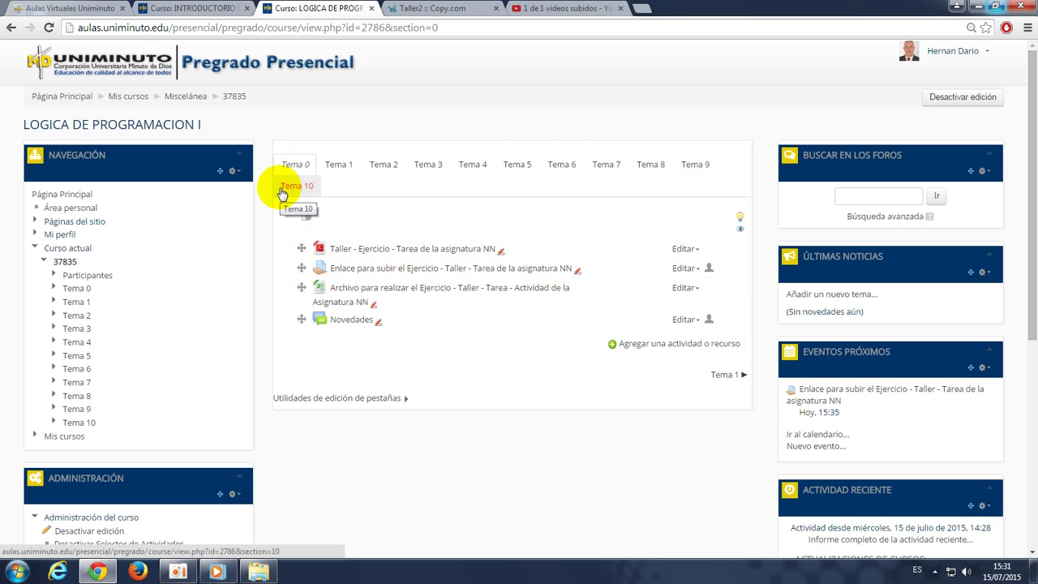
key(ctrl+f)
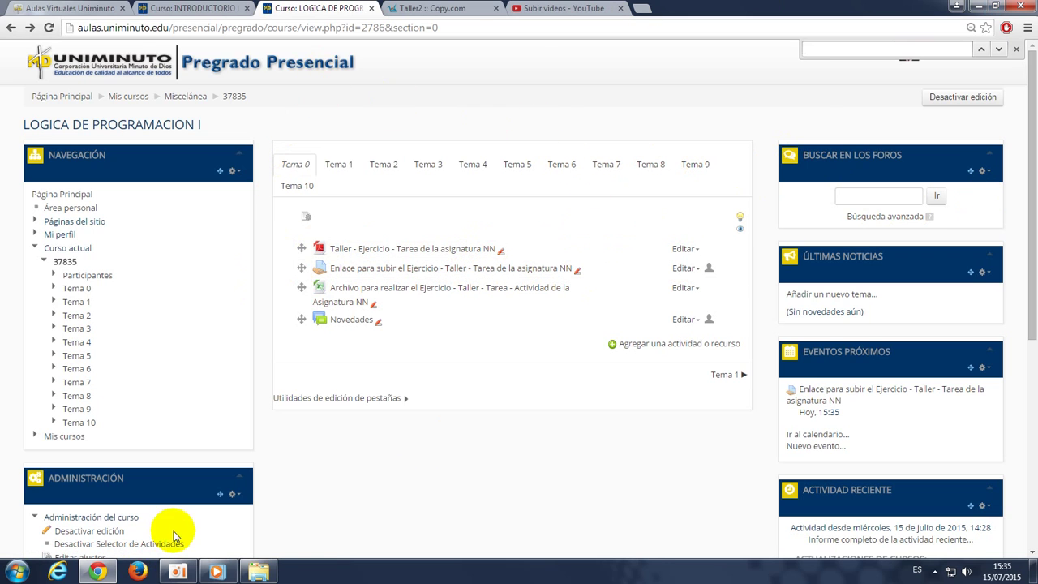
click(176, 572)
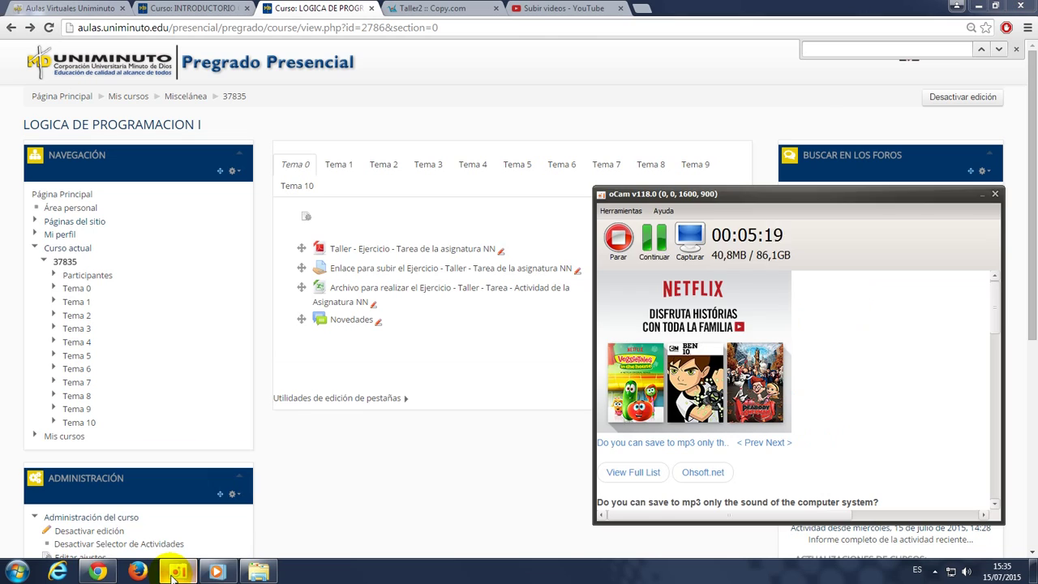
click(984, 196)
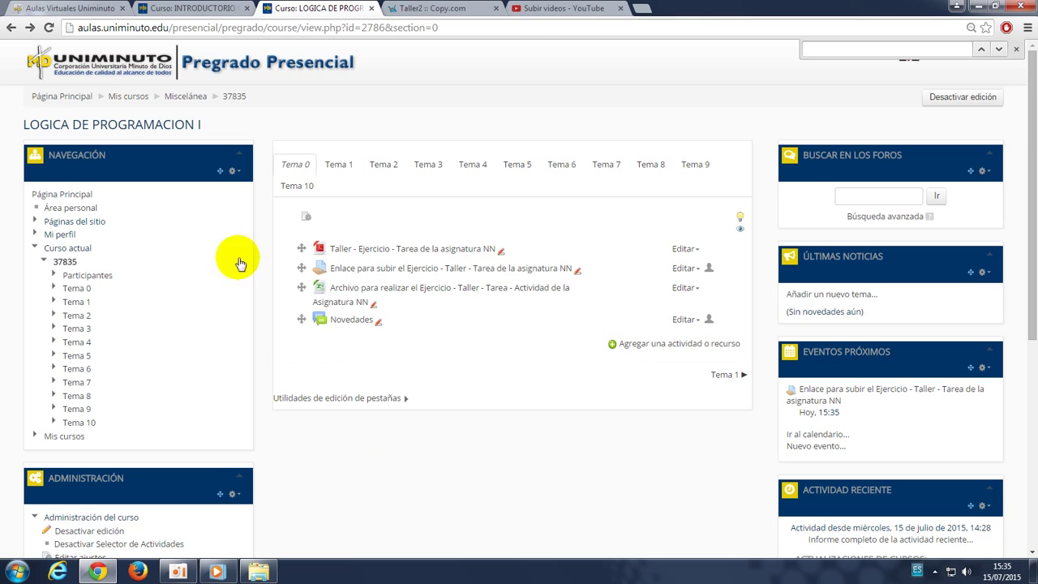
Open the Enlace para subir el Ejercicio assignment and review its grading summary and submission status.
click(367, 274)
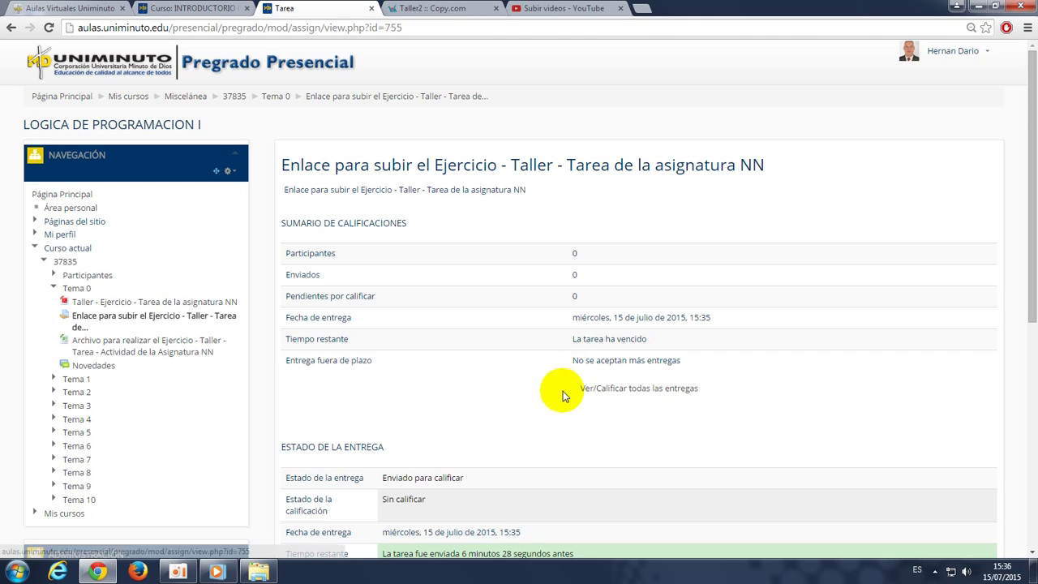
scroll(560, 392, down, 2)
scroll(501, 396, down, 1)
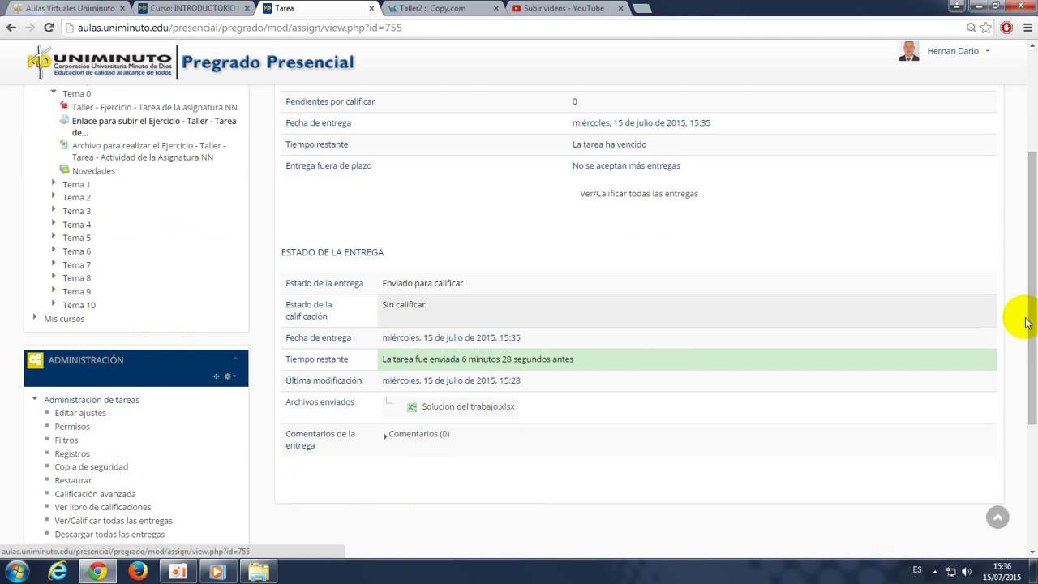
scroll(788, 248, up, 3)
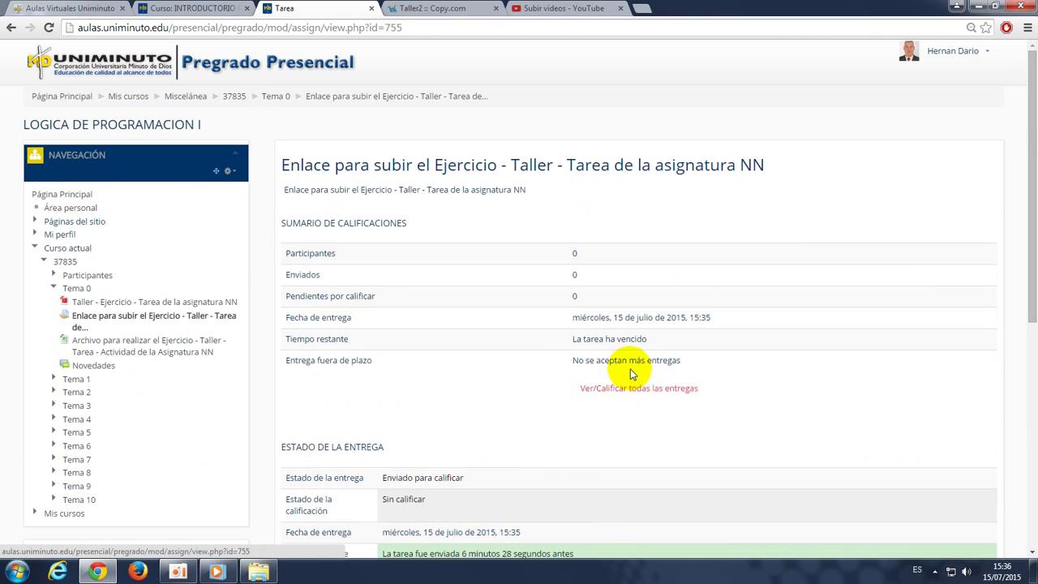